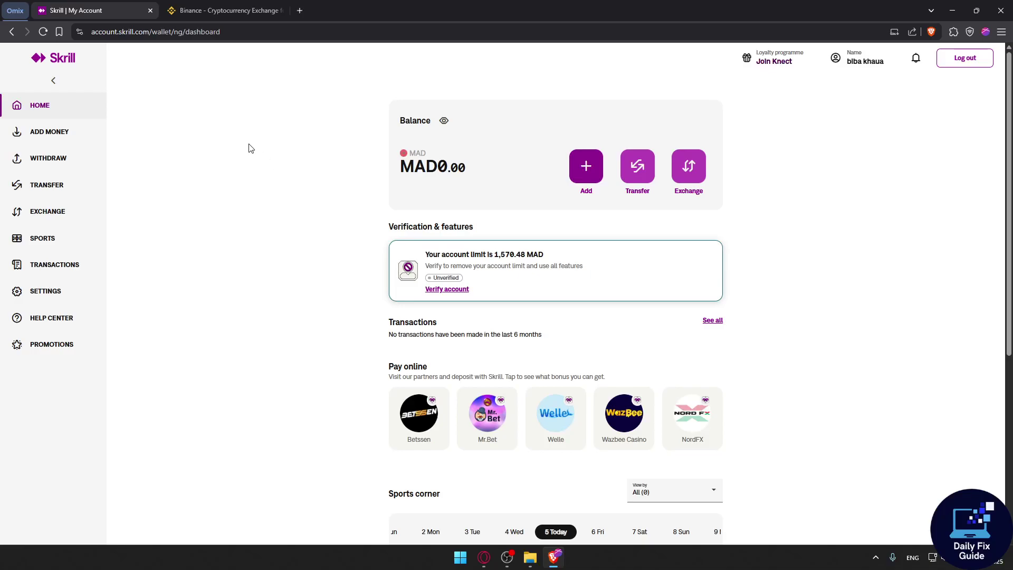
# Step: From the Skrill dashboard, start a new browser tab beside the Skrill and Binance tabs
pyautogui.click(483, 557)
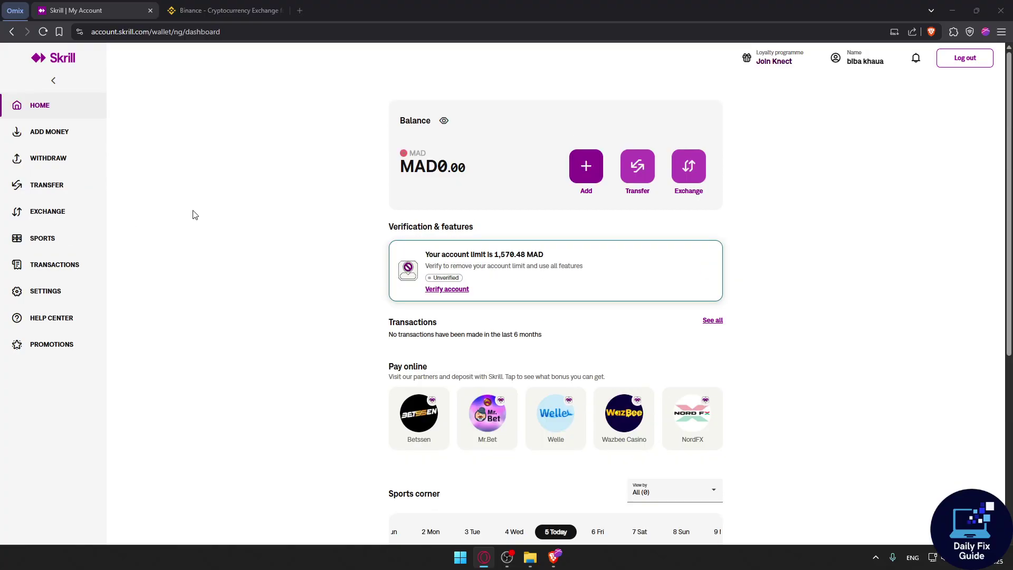
# Step: Search Google for 'skrill send crypto'
pyautogui.hotkey('ctrl', 't')
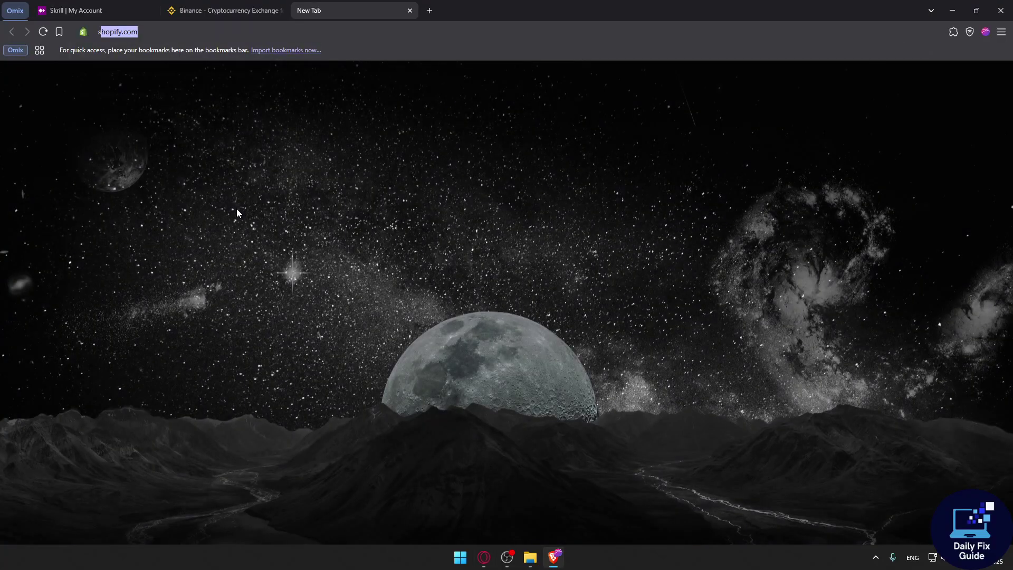
pyautogui.write('skrill ')
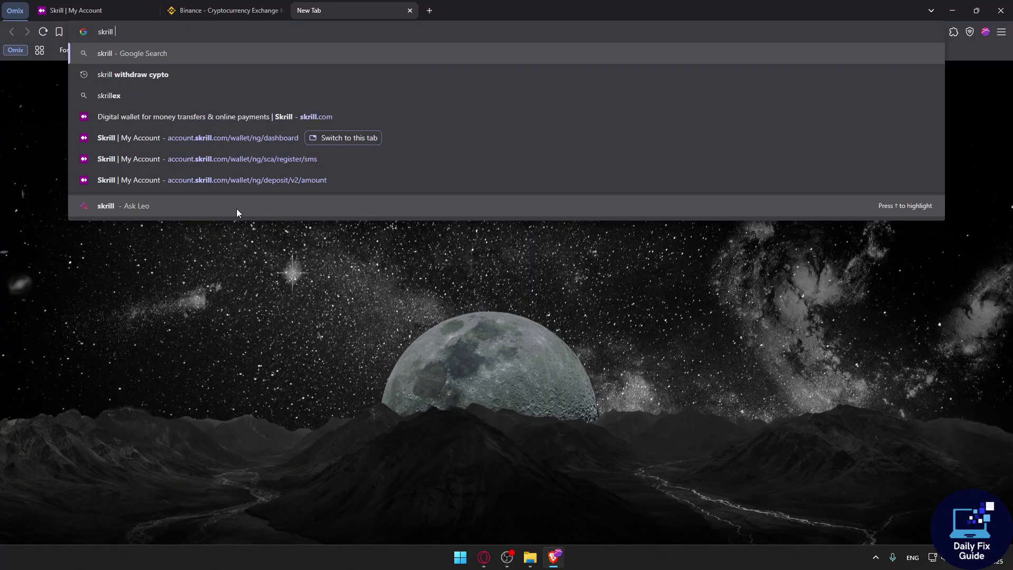
pyautogui.write('send cyr')
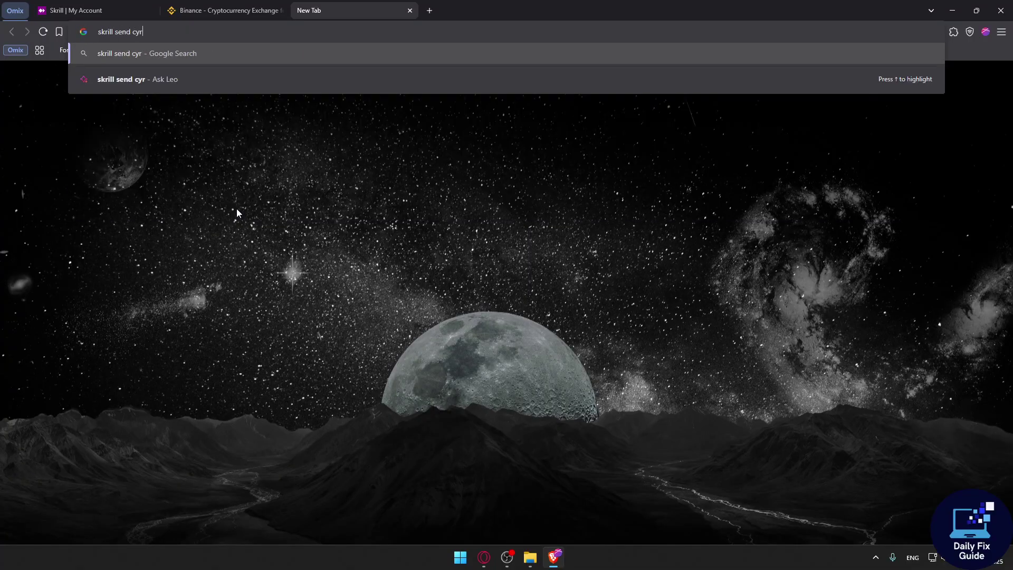
pyautogui.write('pto')
pyautogui.press('Return')
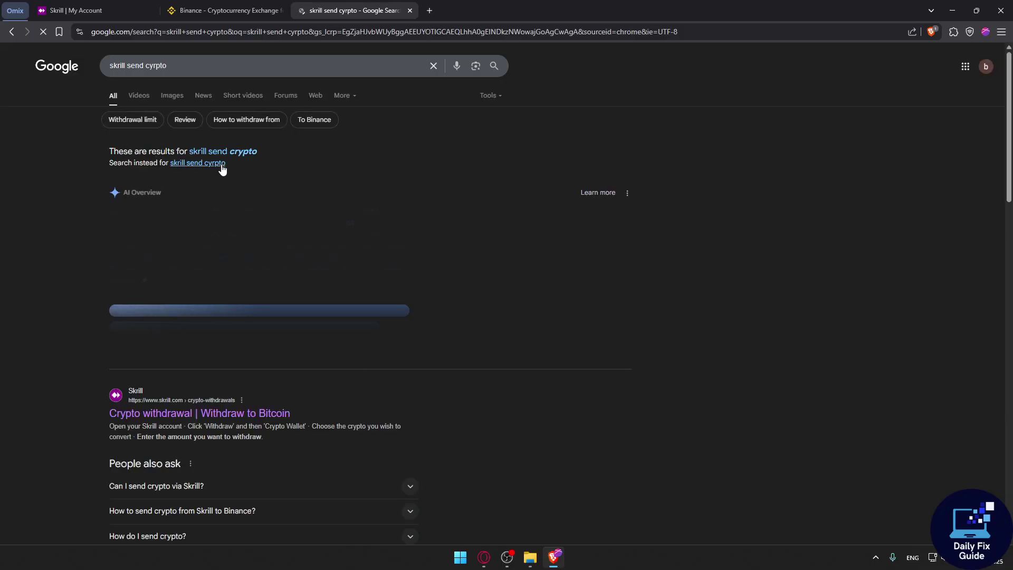
pyautogui.scroll(-1, 144, 345)
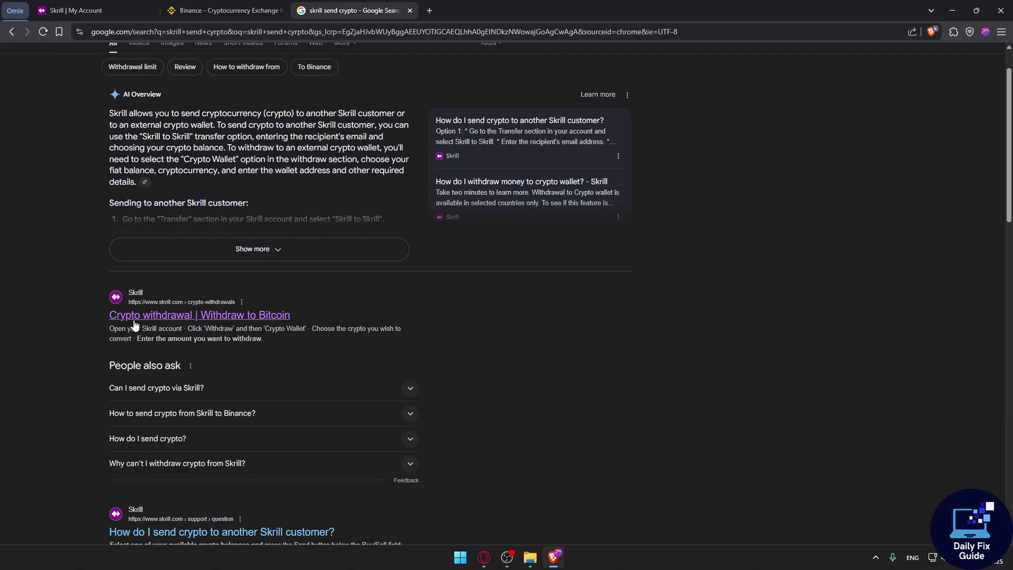
# Step: Read Skrill's Crypto withdrawal page and its wallet steps, then open the Skrill dashboard via 'Sign up now'
pyautogui.click(190, 316)
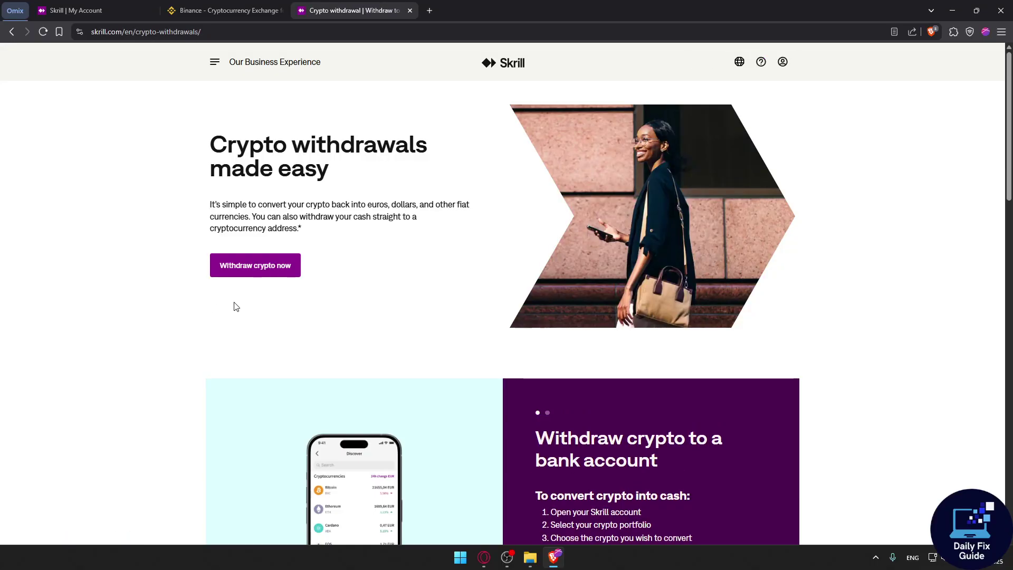
pyautogui.moveTo(202, 202); pyautogui.dragTo(373, 208)
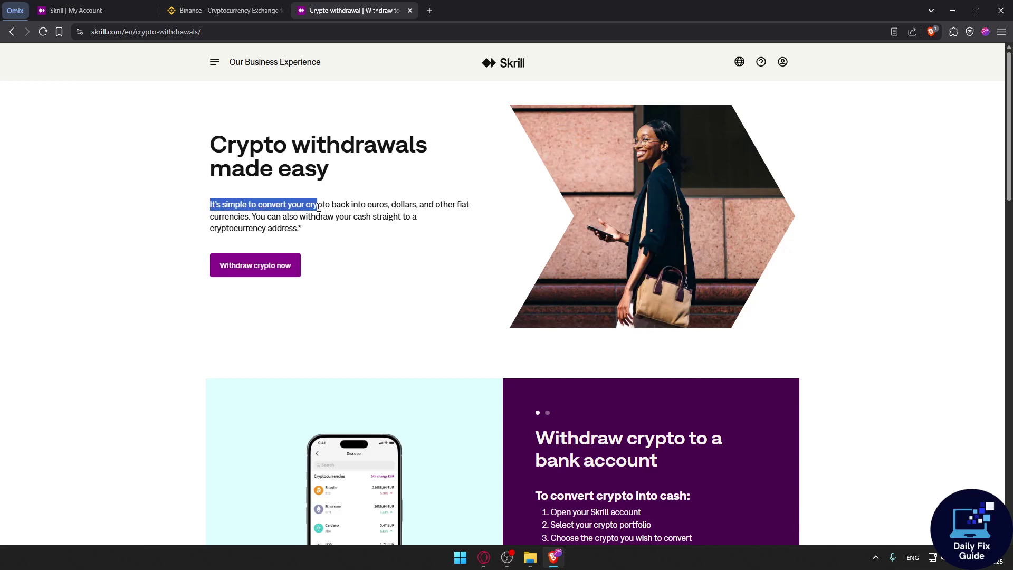
pyautogui.click(374, 208)
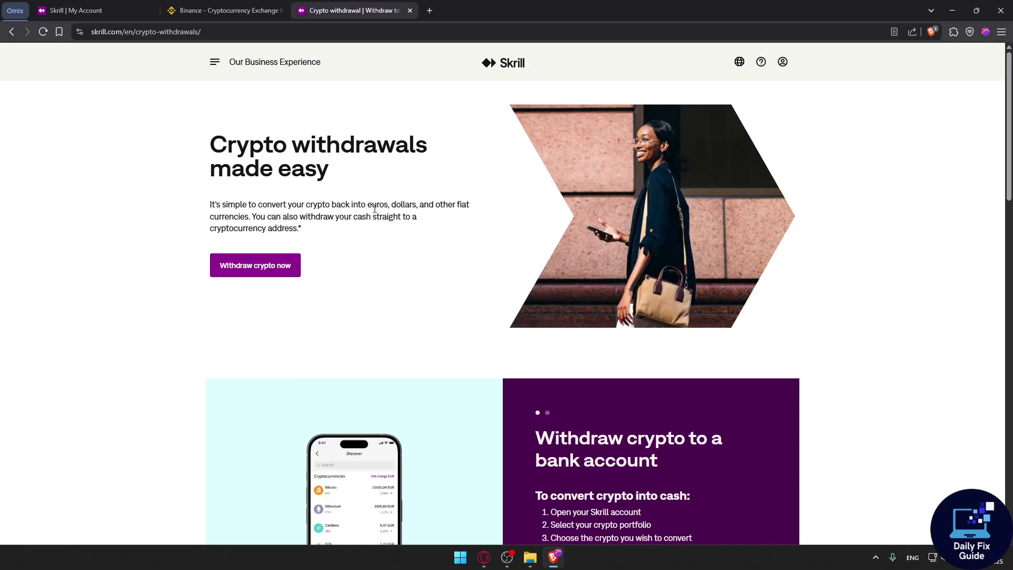
pyautogui.scroll(-1, 251, 263)
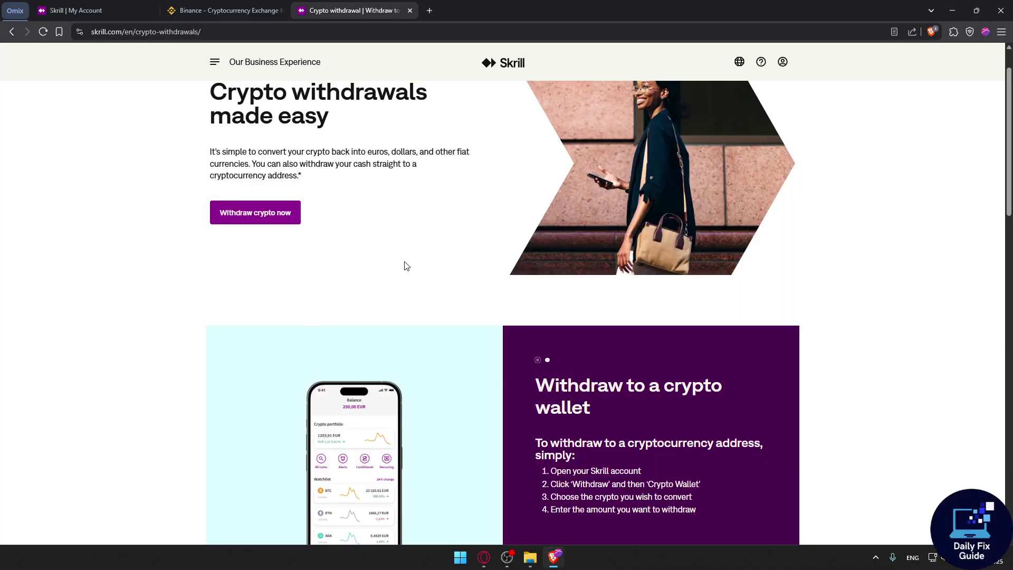
pyautogui.scroll(-1, 551, 323)
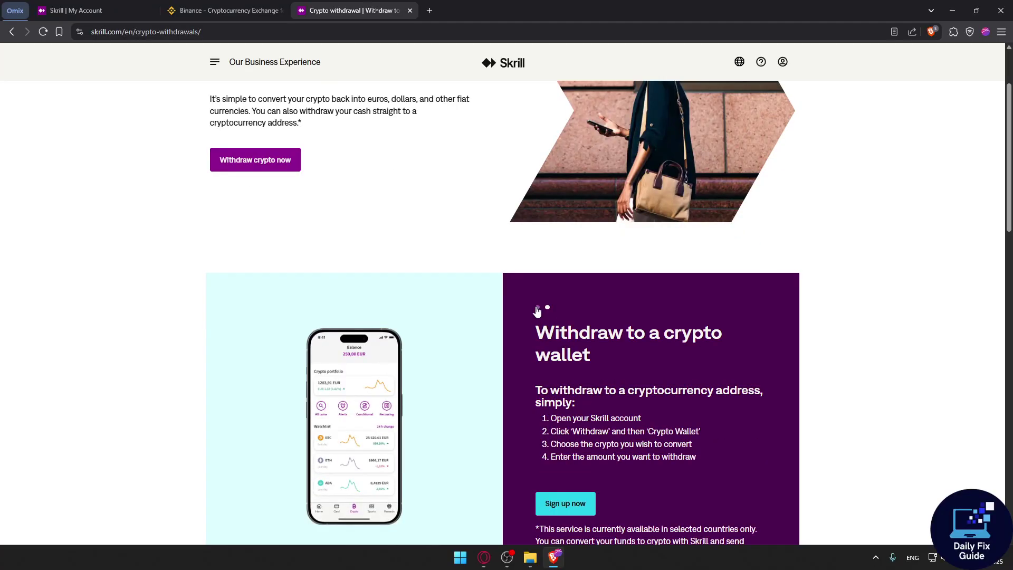
pyautogui.click(537, 307)
pyautogui.click(548, 308)
pyautogui.scroll(-1, 549, 307)
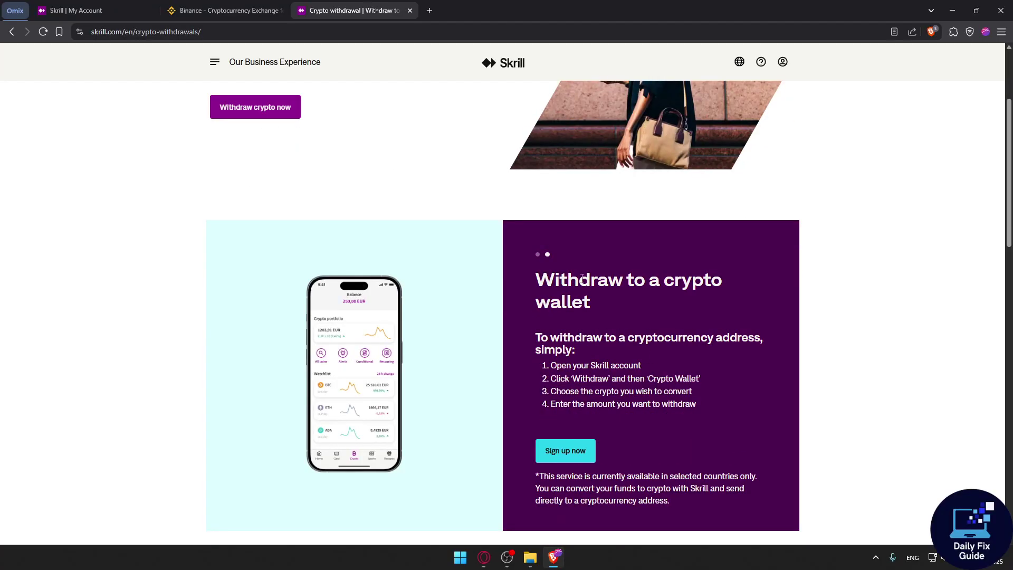
pyautogui.click(575, 451)
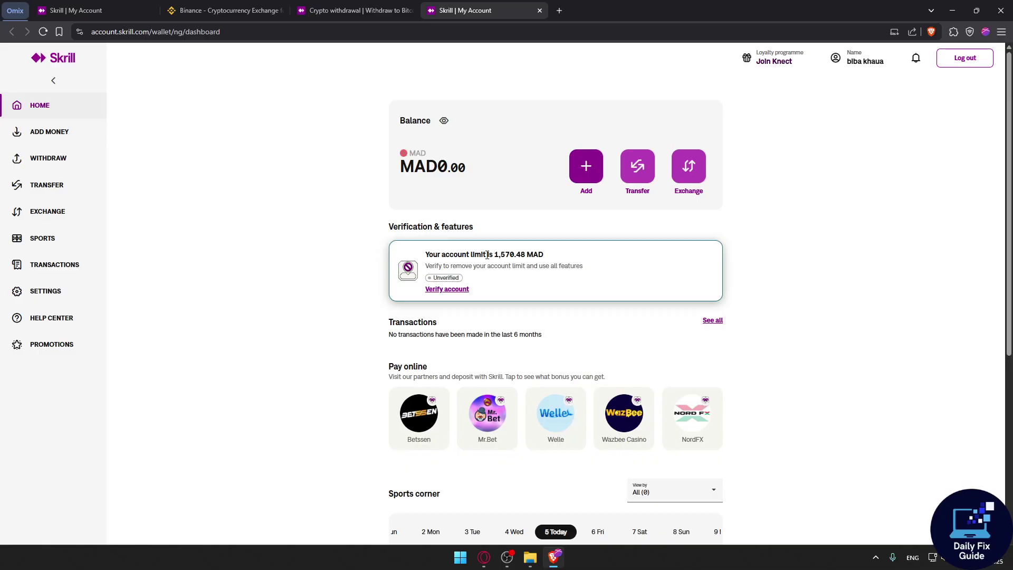
# Step: Open Binance's Deposit Crypto page from the Deposit options
pyautogui.click(221, 10)
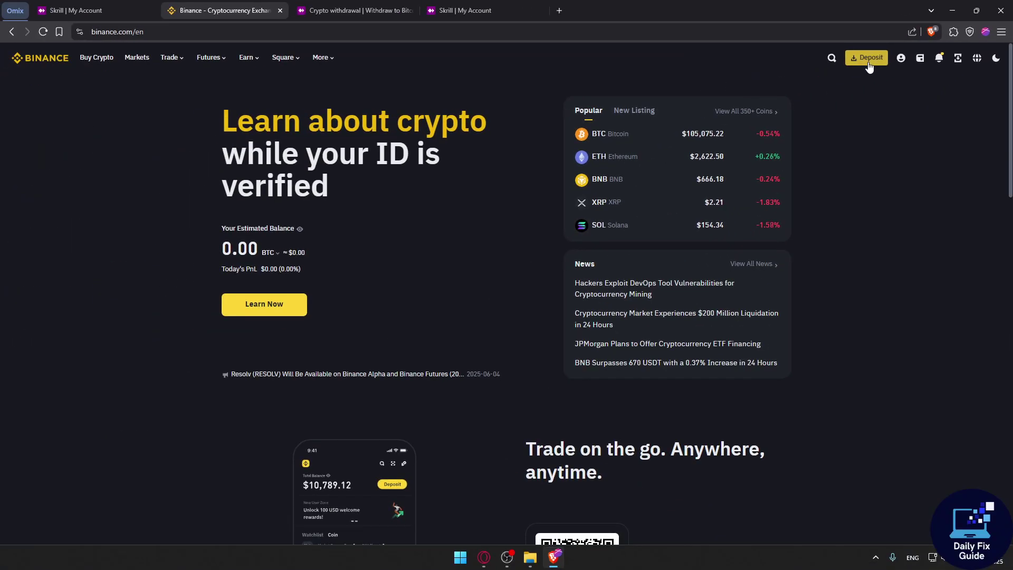
pyautogui.click(868, 61)
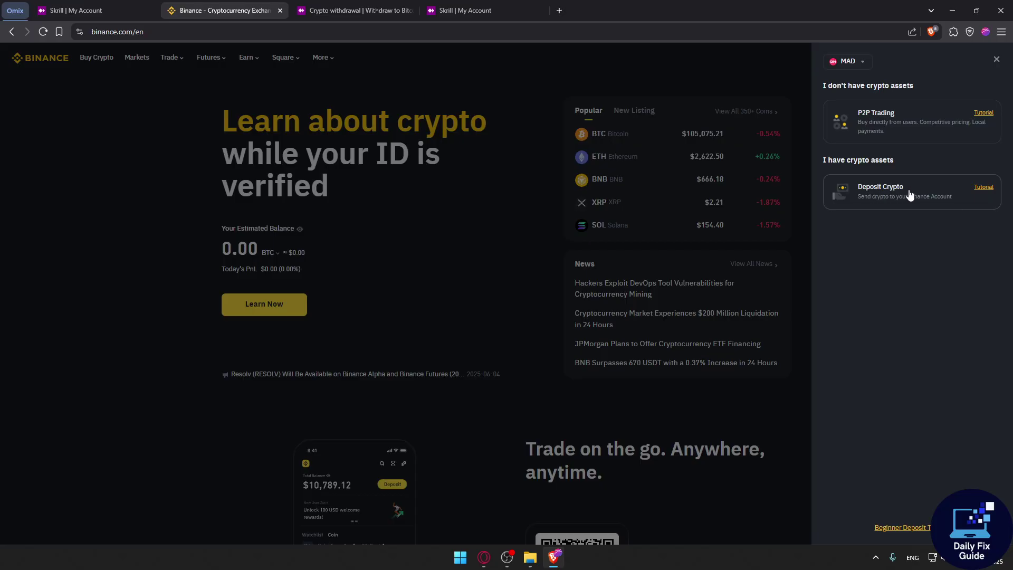
pyautogui.click(892, 200)
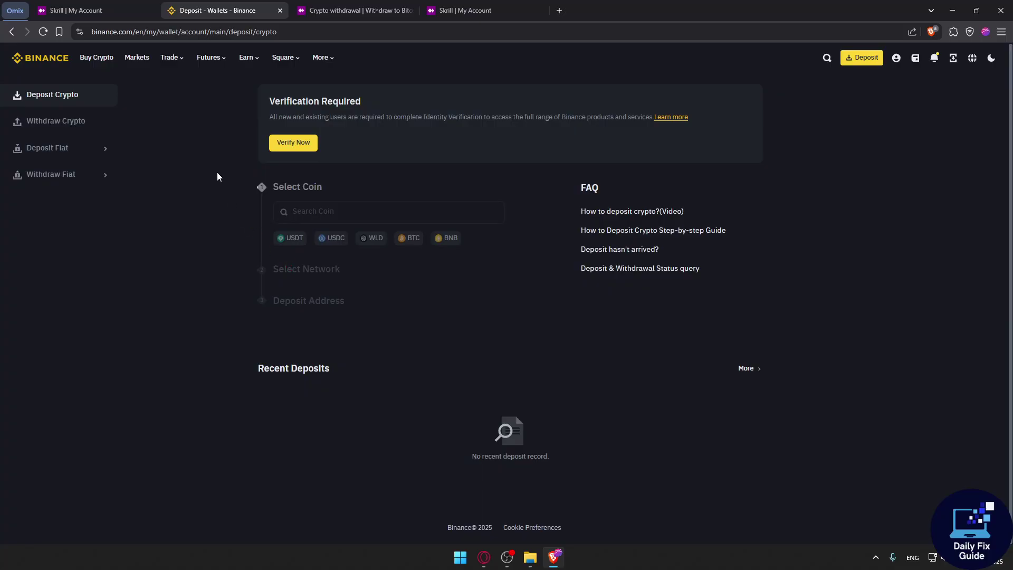
# Step: Close the Skrill crypto withdrawal guide tab and return to Binance's Deposit Crypto page
pyautogui.click(75, 10)
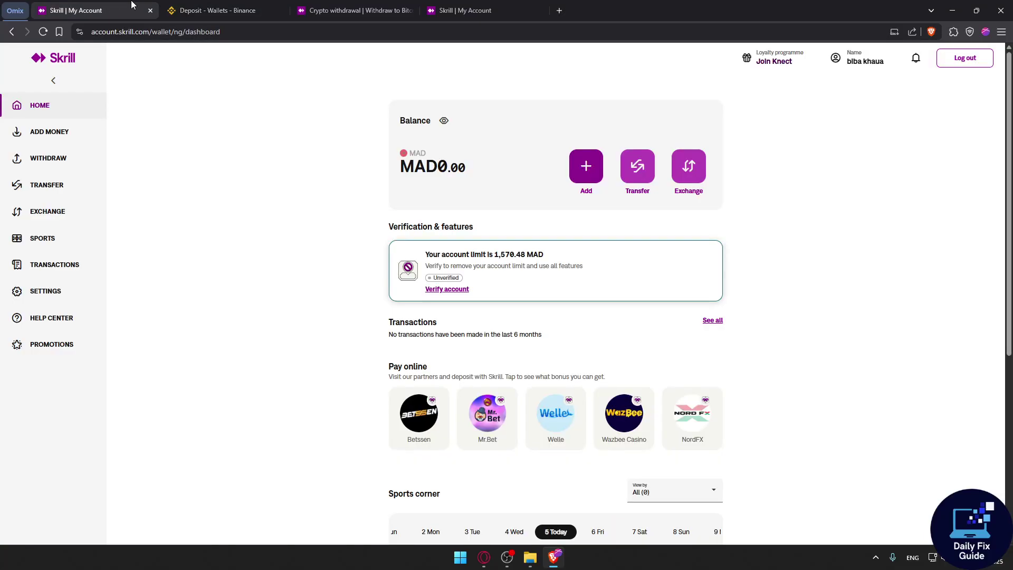
pyautogui.click(350, 10)
pyautogui.hotkey('ctrl', 'w')
pyautogui.click(233, 8)
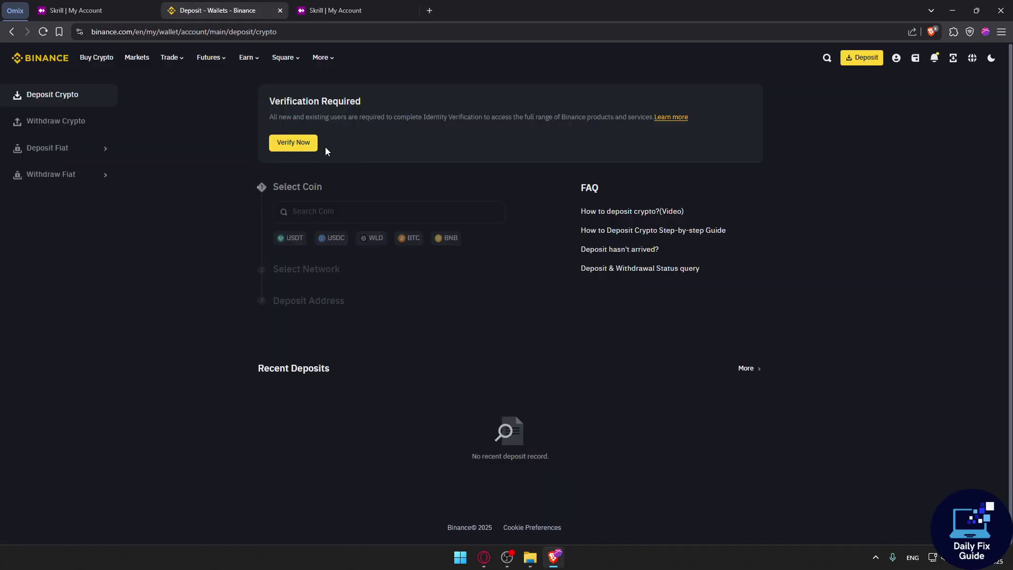
pyautogui.click(312, 6)
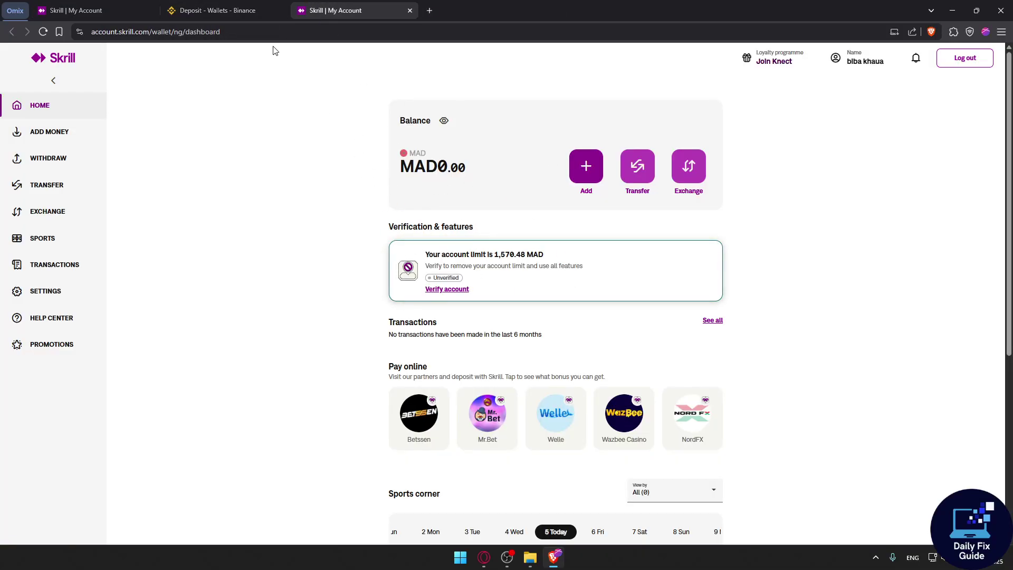
pyautogui.click(253, 10)
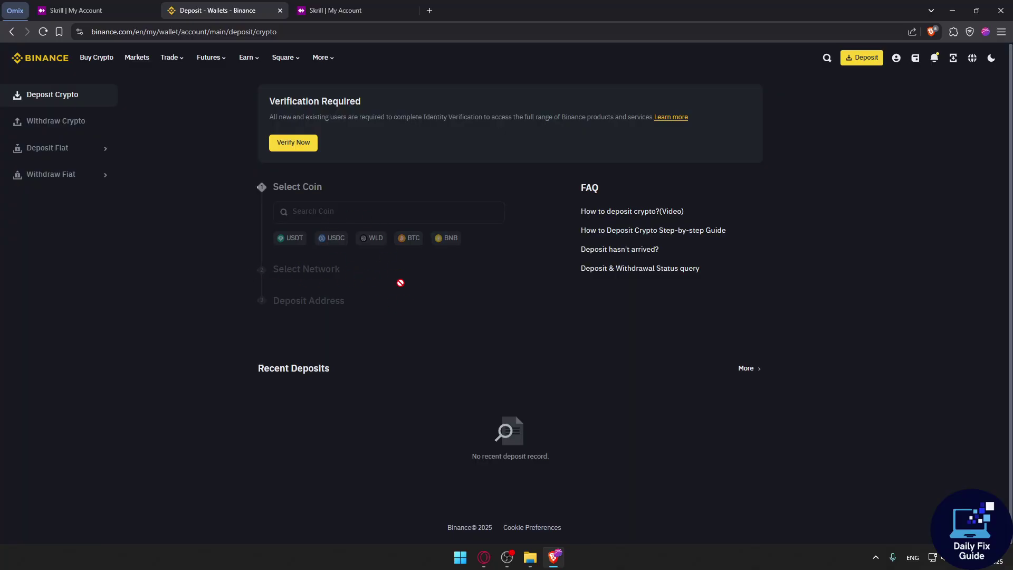
# Step: Search 'example of crypto address', expand the AI overview and select the sample Ethereum address
pyautogui.click(433, 15)
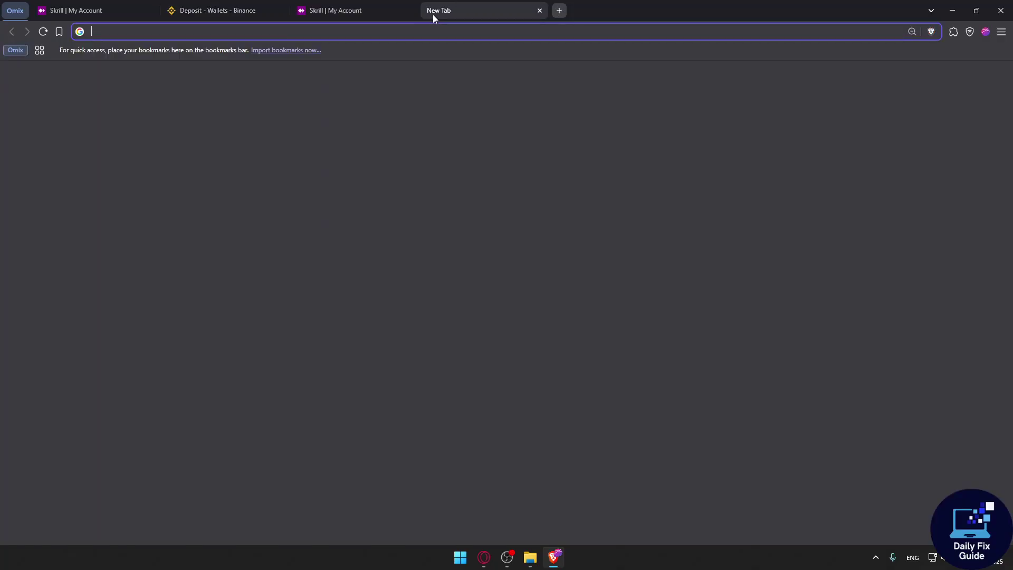
pyautogui.write('exmaple')
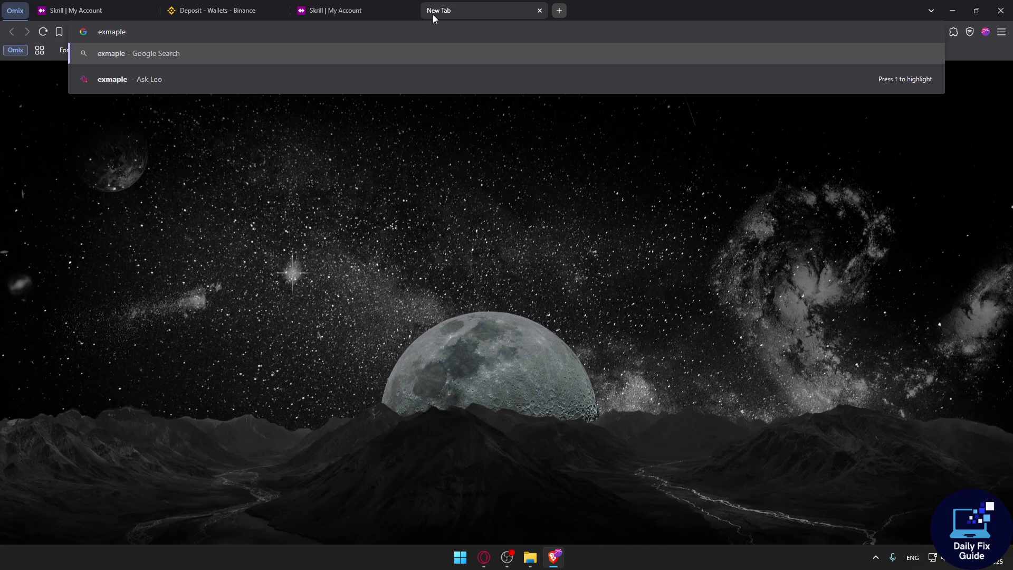
pyautogui.write(' of cyrpt')
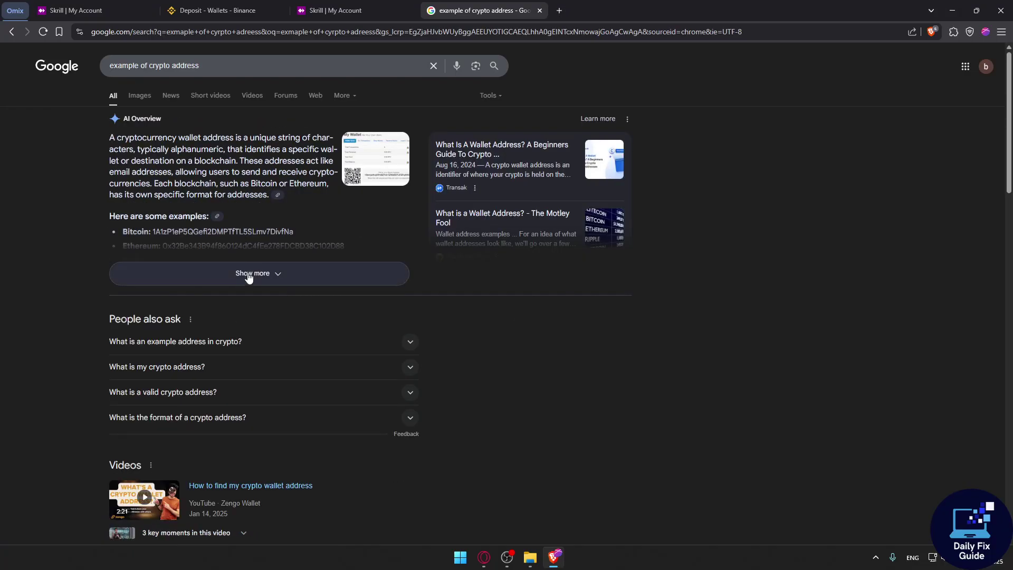
pyautogui.click(247, 274)
pyautogui.moveTo(162, 245); pyautogui.dragTo(342, 251)
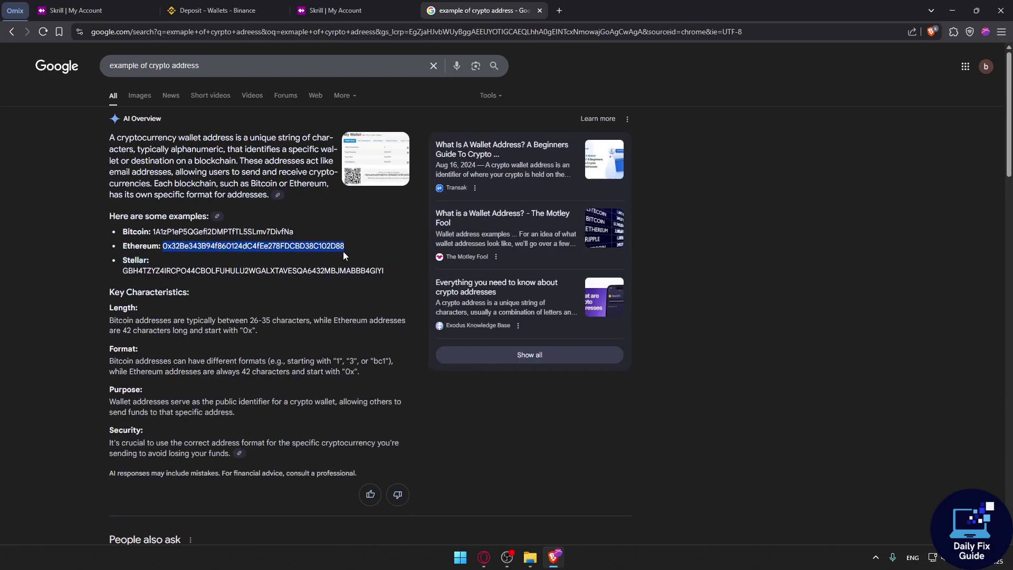
pyautogui.click(318, 11)
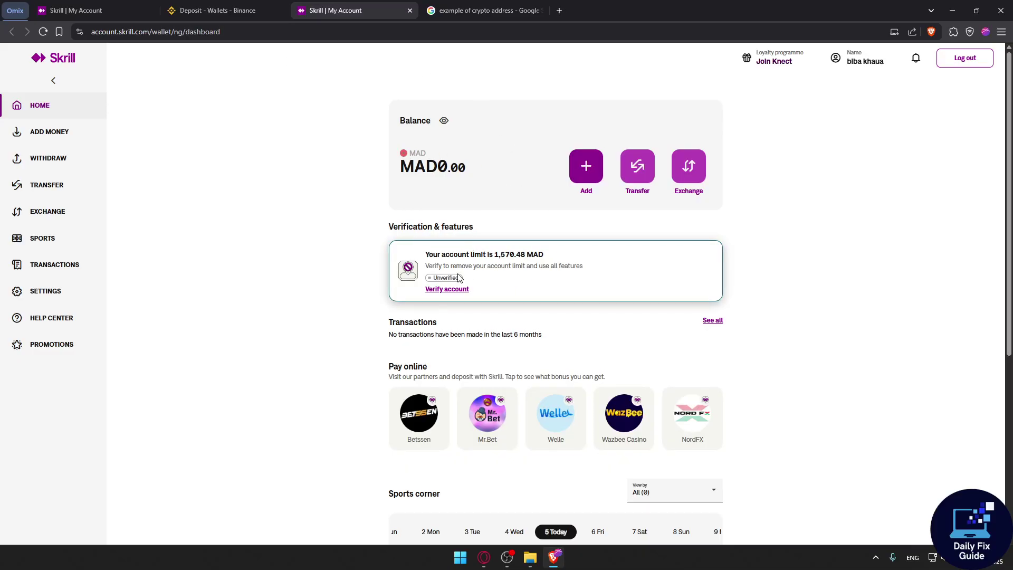
# Step: Open Binance's wallet overview through the Spot wallet, showing zero coin balances
pyautogui.hotkey('ctrl', 'shift', 'Tab')
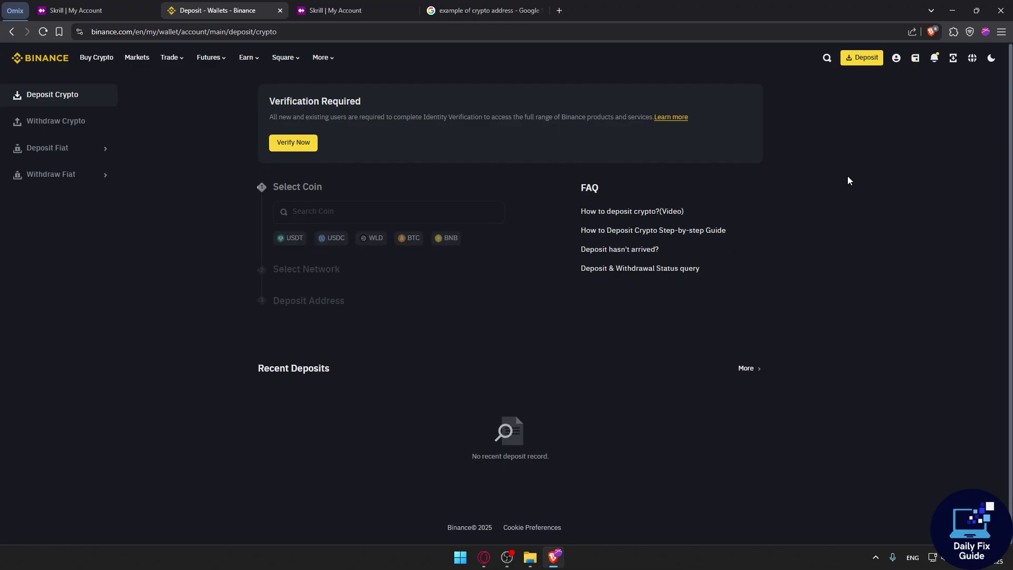
pyautogui.moveTo(914, 58)
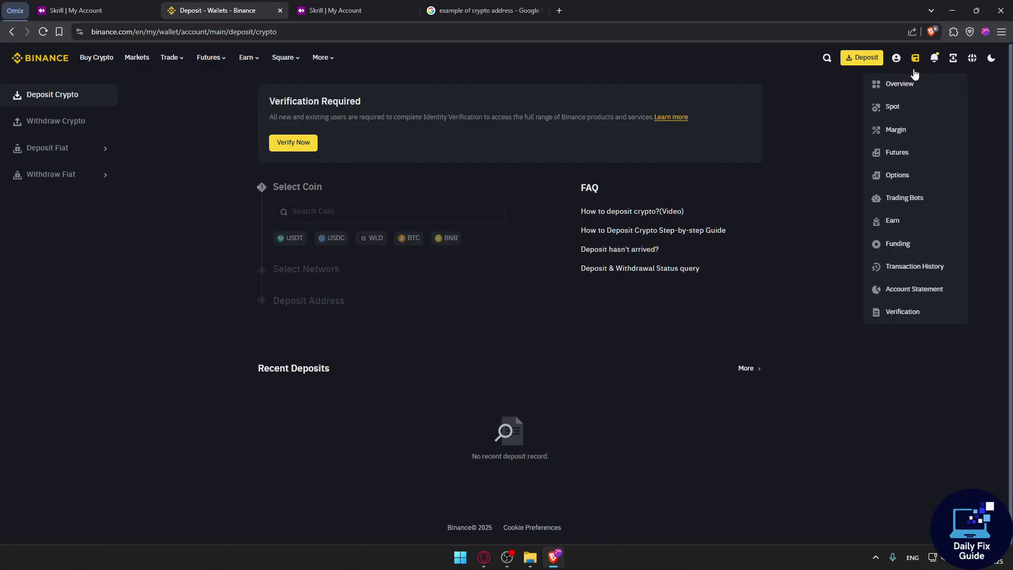
pyautogui.click(902, 103)
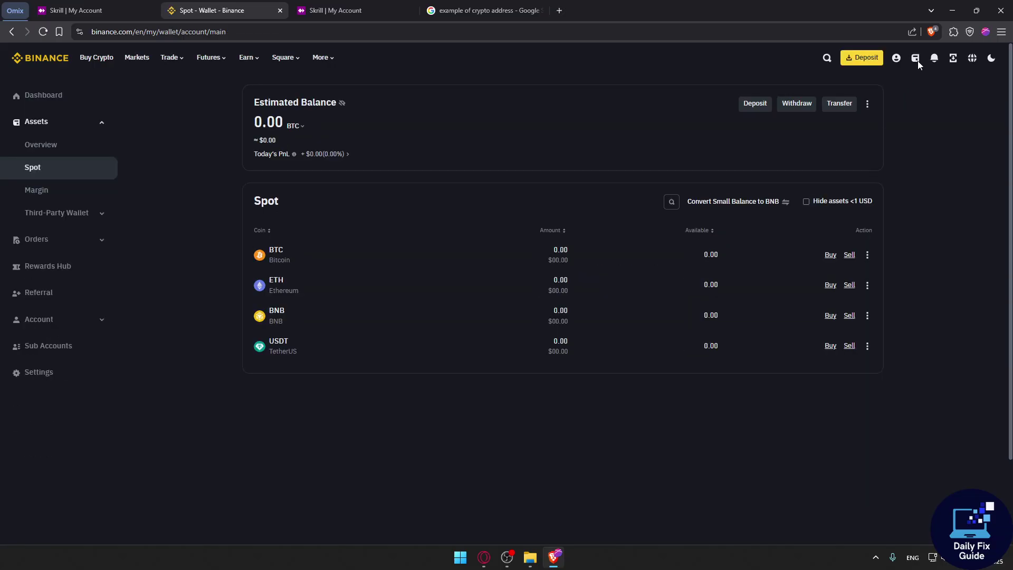
pyautogui.click(911, 83)
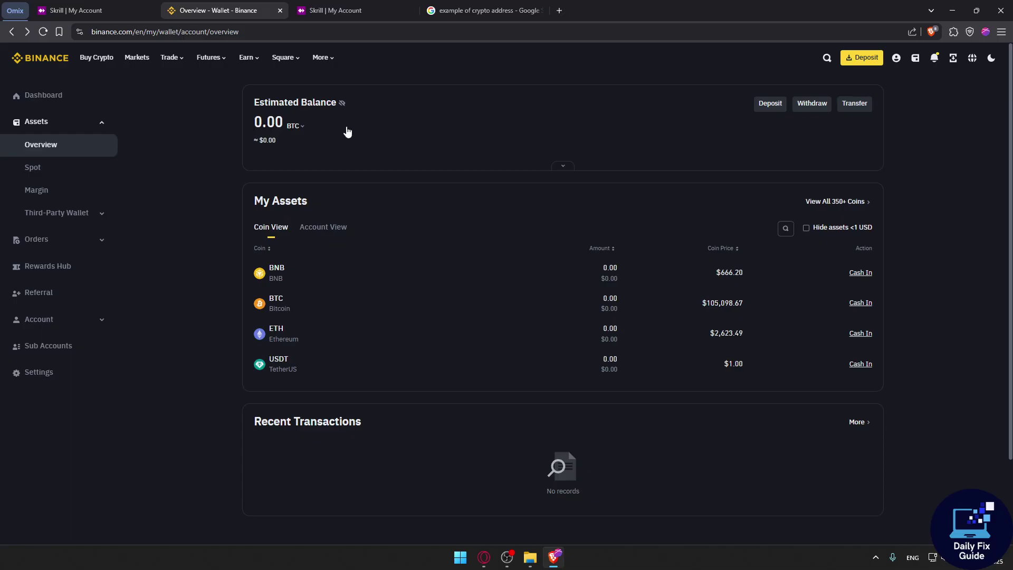
# Step: Close the Google results tab, leaving the Skrill dashboard and Binance open
pyautogui.click(321, 11)
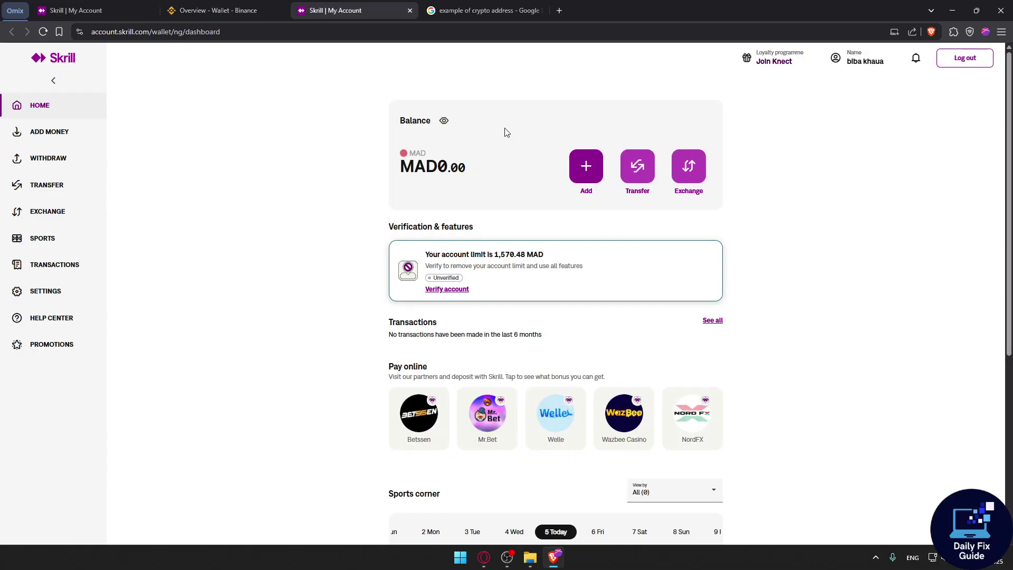
pyautogui.click(475, 10)
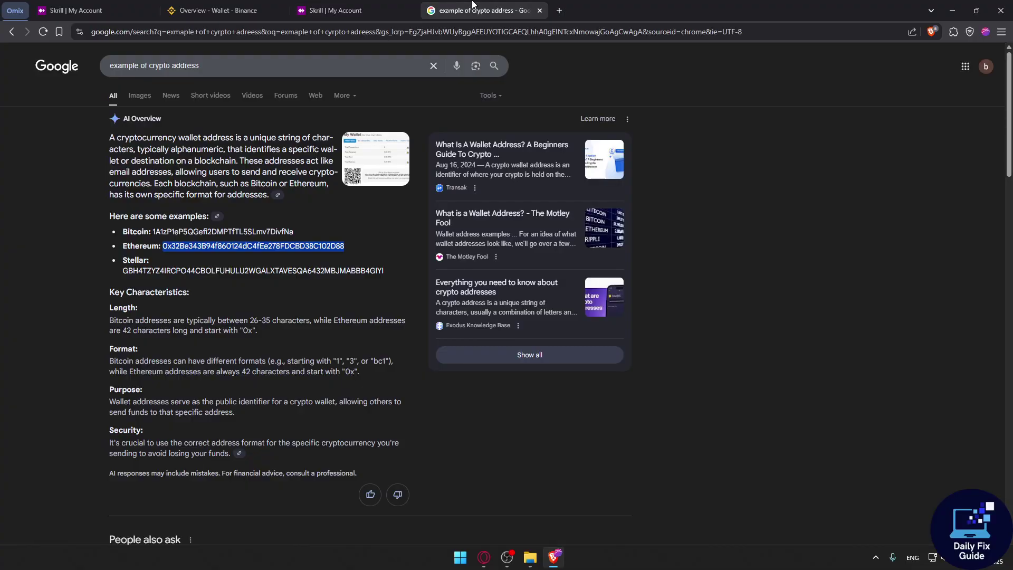
pyautogui.hotkey('ctrl', 'w')
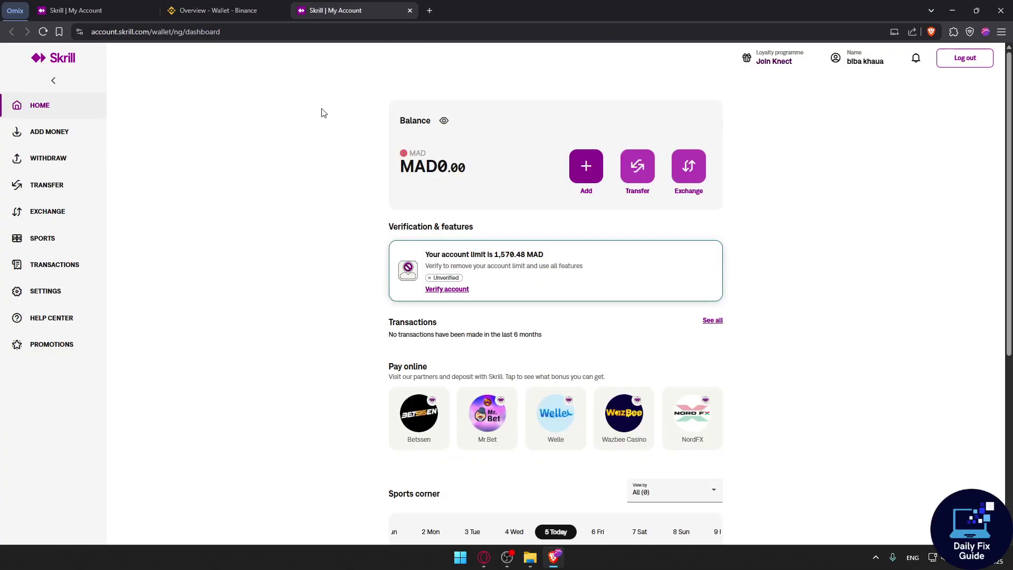